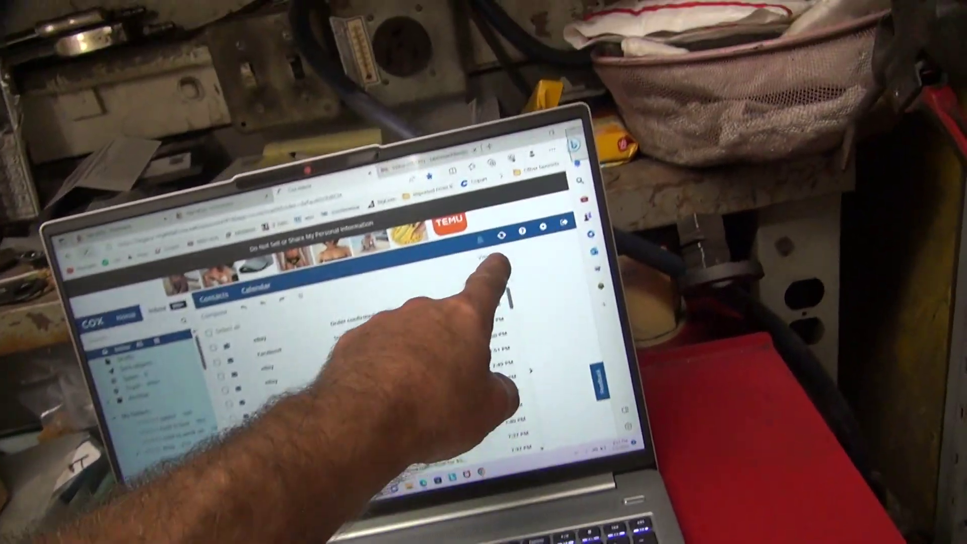
- Show the Cox mailbox view options, then switch to the My eBay Bidding tab
{"action": "left_click", "coordinate": [469, 321]}
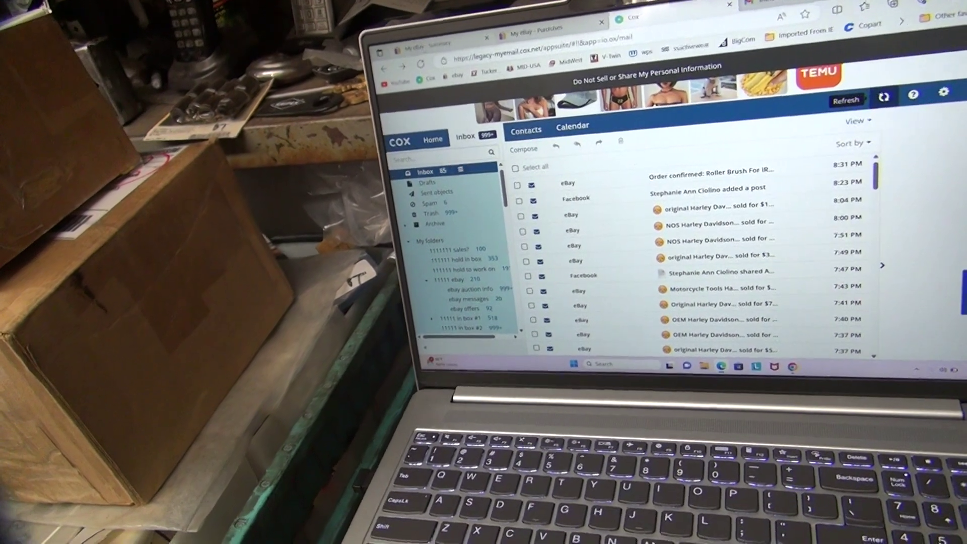
{"action": "left_click", "coordinate": [438, 49]}
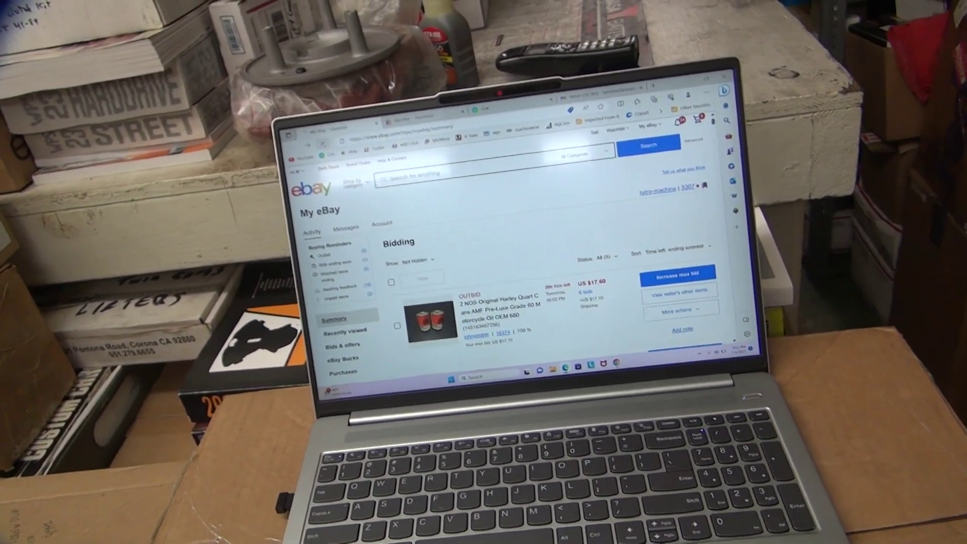
- Reload the My eBay Bidding page with F5
{"action": "key", "text": "F5"}
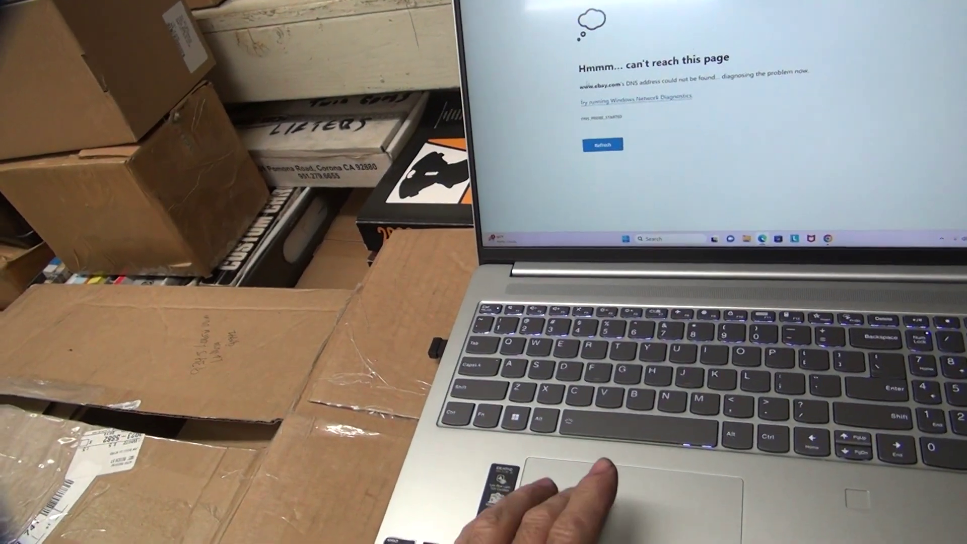
{"action": "left_click", "coordinate": [604, 144]}
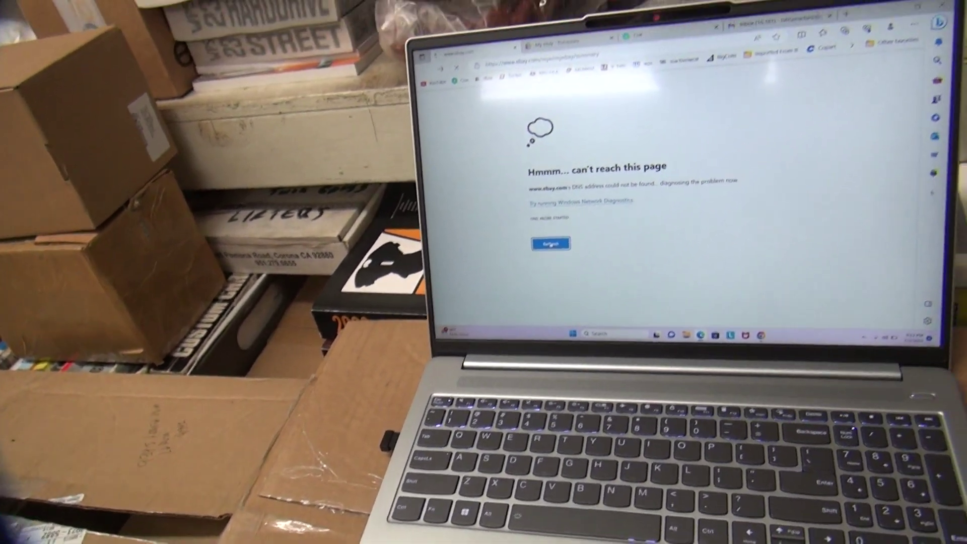